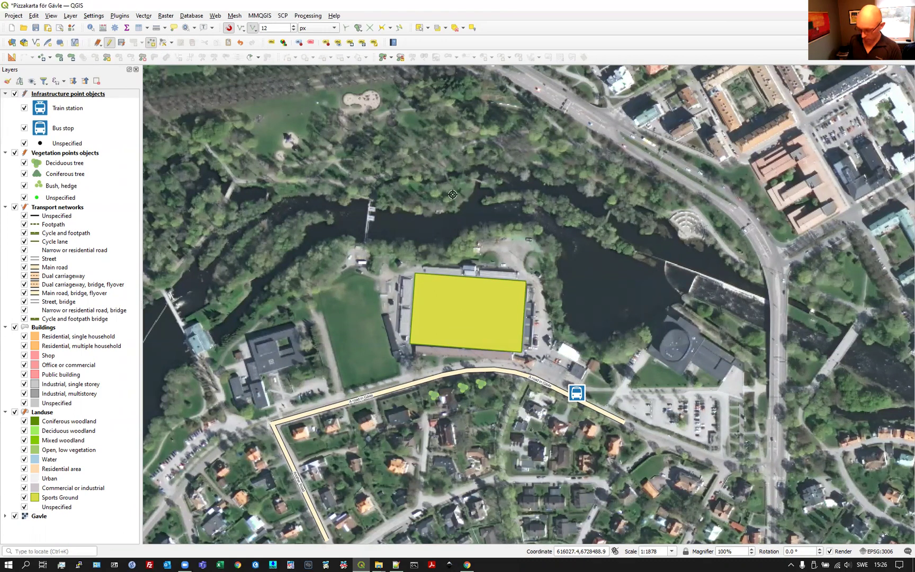
- Pan the aerial map east, then north, to the city-centre block with the large grey-roofed building
{"action": "key", "text": "Right"}
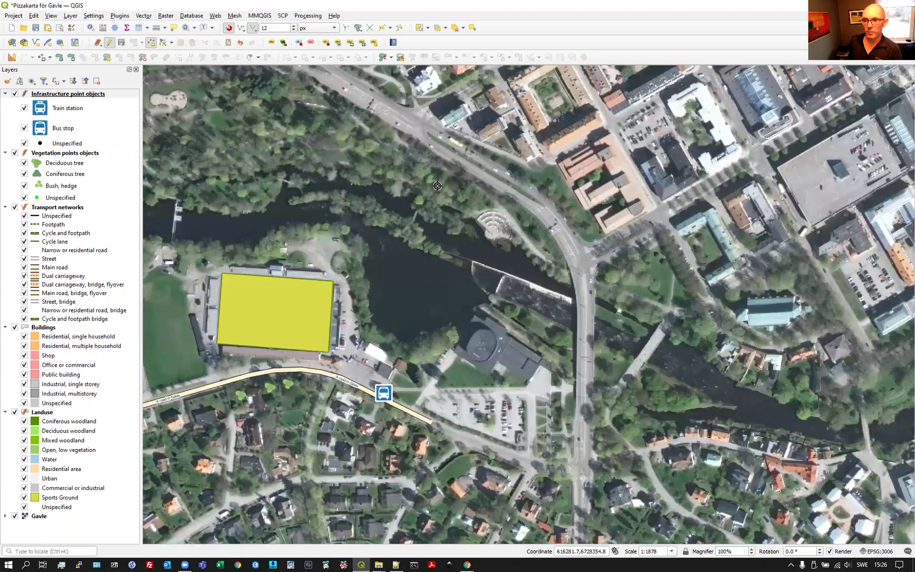
{"action": "key", "text": "Right"}
{"action": "key", "text": "Right"}
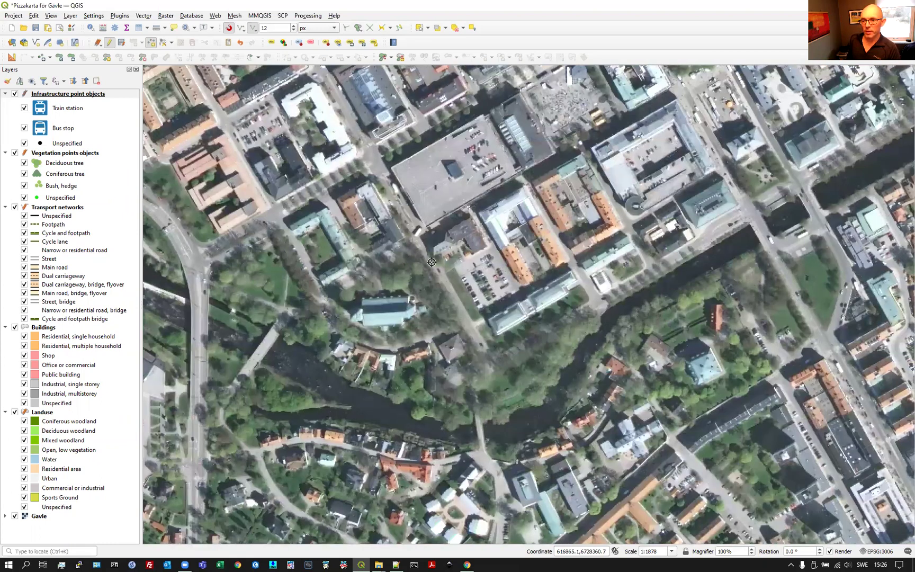
{"action": "key", "text": "Up"}
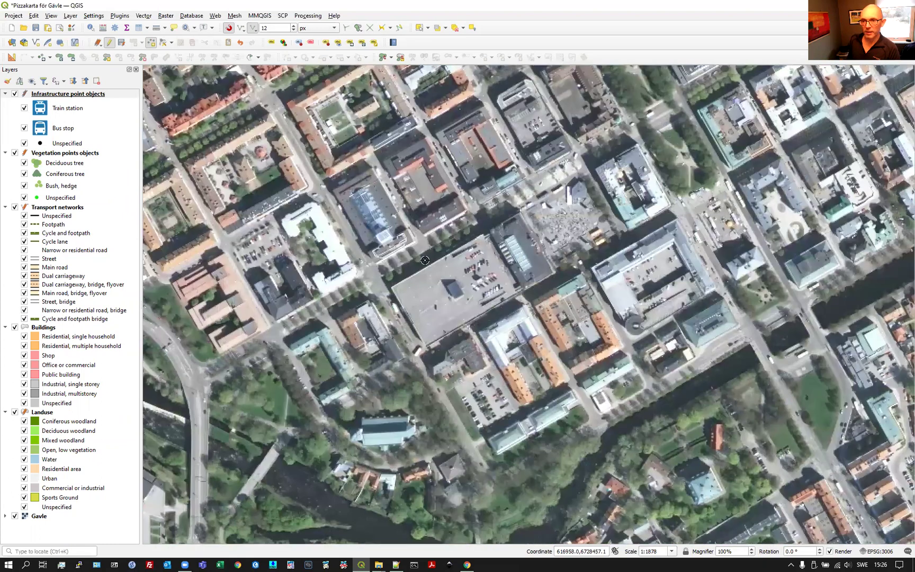
- Make the Buildings layer editable and set it to draw new polygon features as rectangles
{"action": "left_click", "coordinate": [59, 329]}
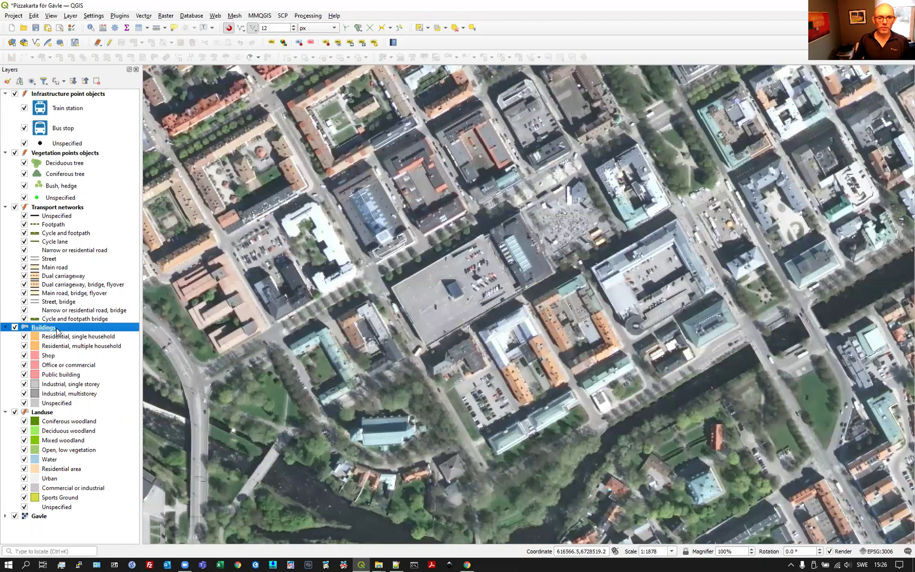
{"action": "left_click", "coordinate": [111, 45]}
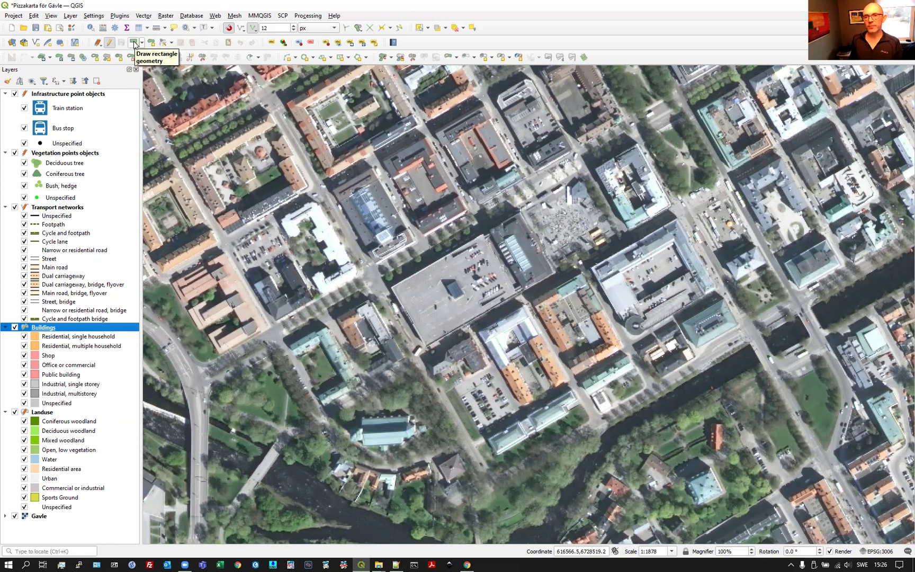
{"action": "left_click", "coordinate": [135, 45]}
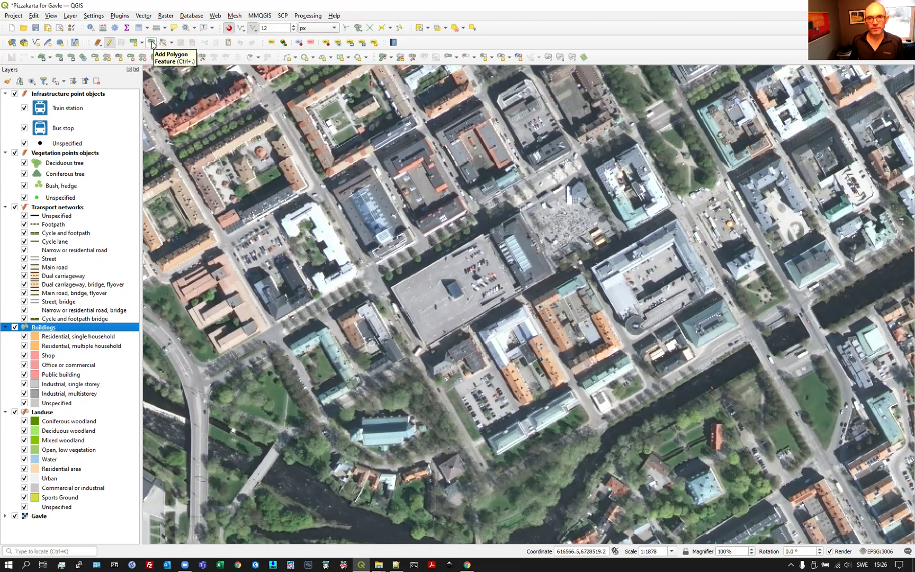
{"action": "left_click", "coordinate": [152, 44]}
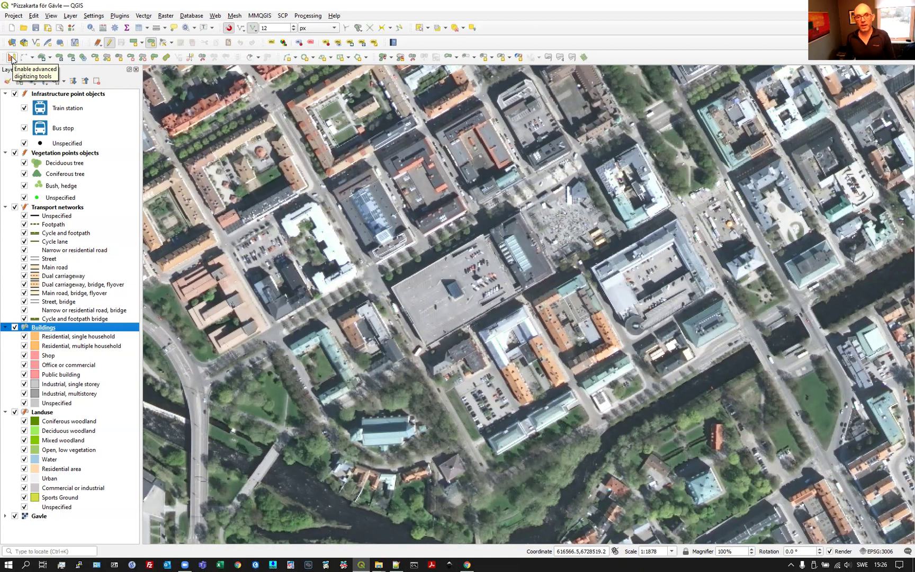
- Enable the advanced digitizing tools and zoom in on the large grey-roofed building
{"action": "left_click", "coordinate": [11, 58]}
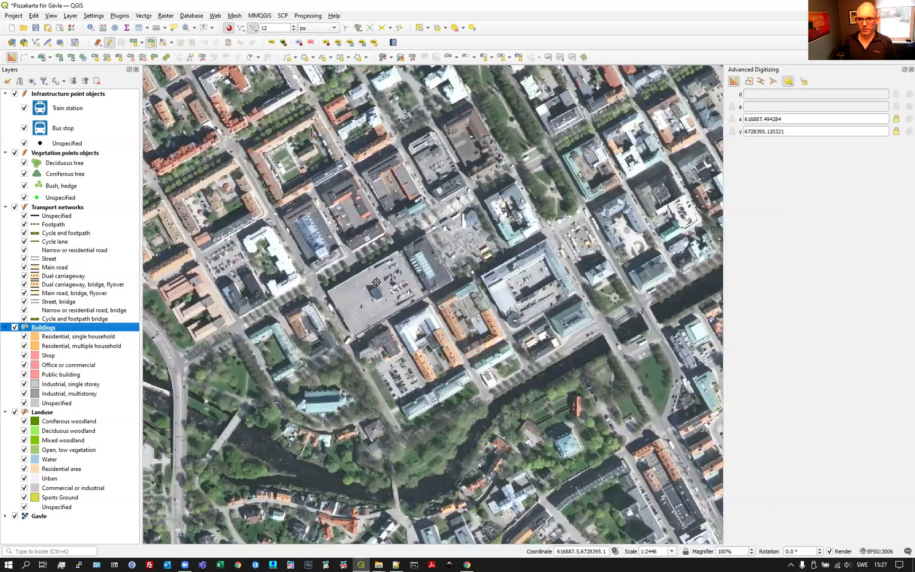
{"action": "scroll", "coordinate": [375, 286], "scroll_direction": "up", "scroll_amount": 1}
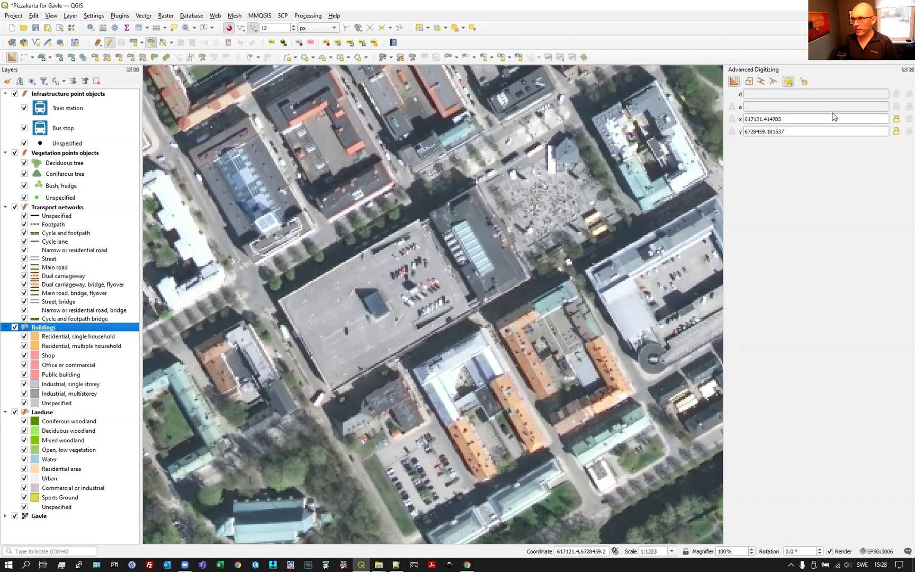
- Set Snap to common angles to 5.0, 10.0, 15.0, 20.0° steps
{"action": "left_click", "coordinate": [789, 81]}
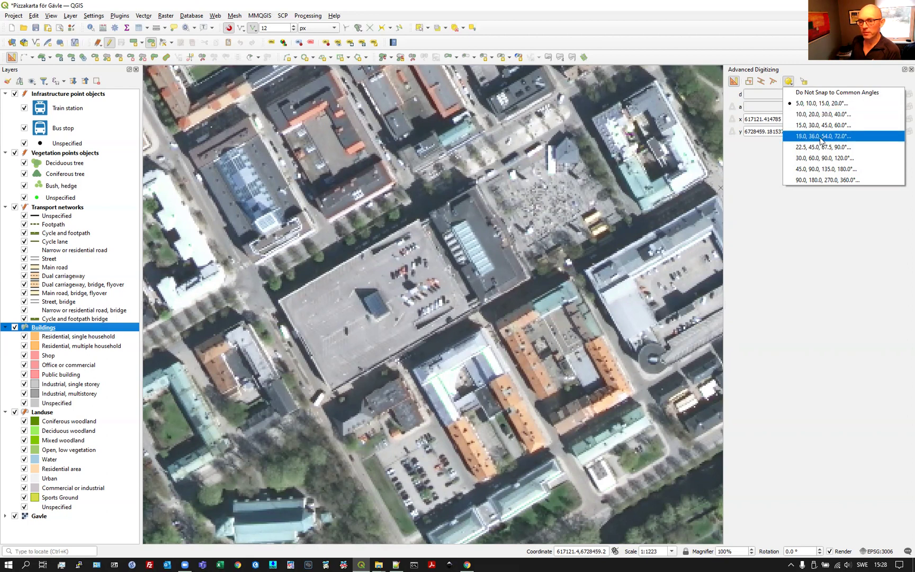
{"action": "left_click", "coordinate": [817, 106]}
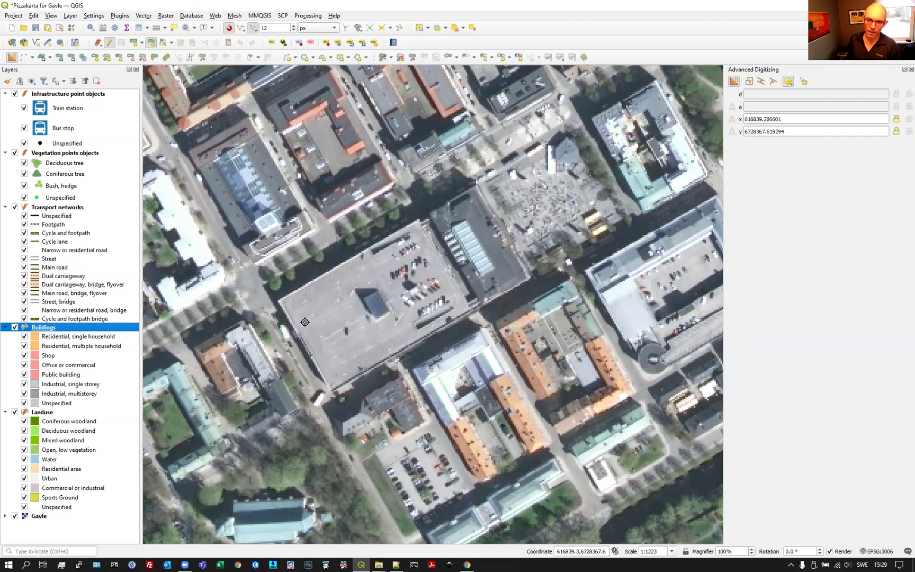
- Place the first vertex at the western corner of the grey-roofed building
{"action": "left_click", "coordinate": [278, 300]}
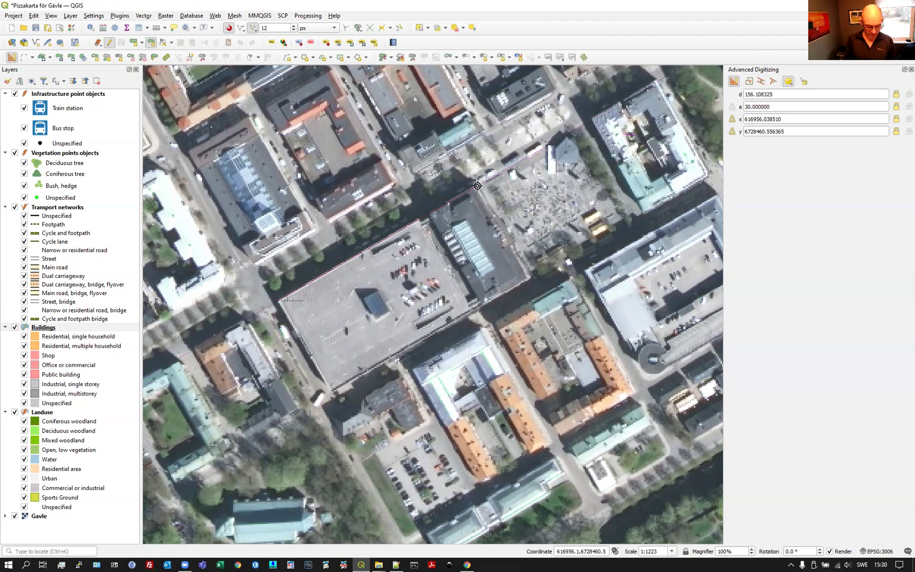
- Add the second corner with the edge length locked at 155, at 30°
{"action": "key", "text": "c"}
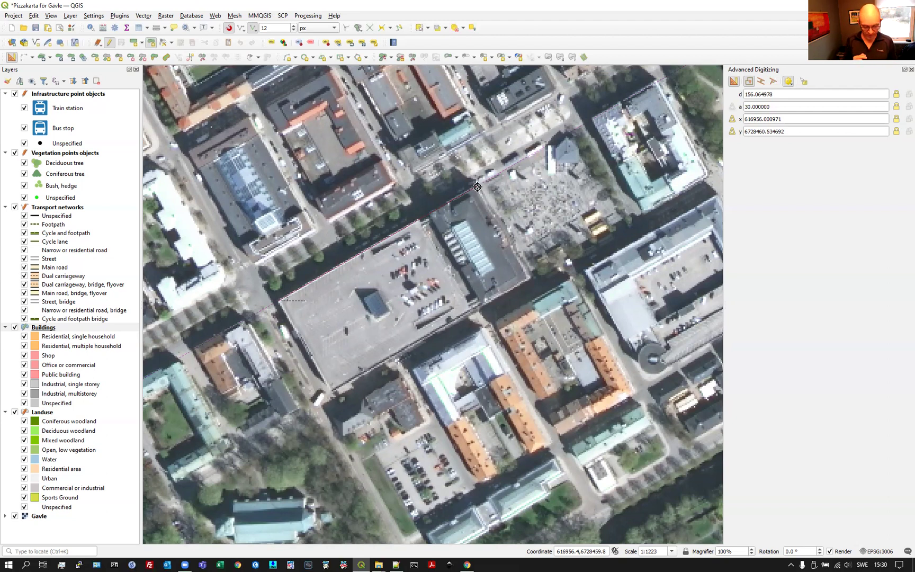
{"action": "key", "text": "d"}
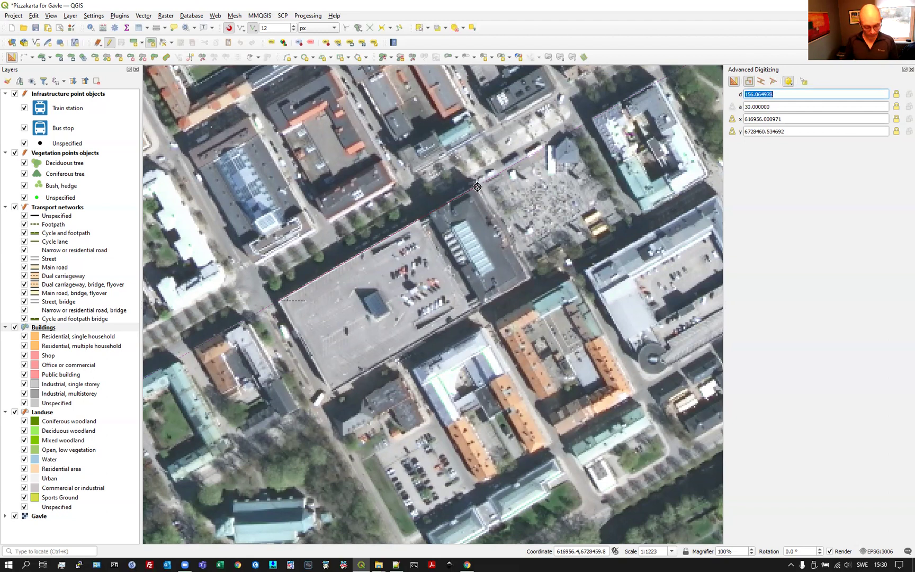
{"action": "type", "text": "155"}
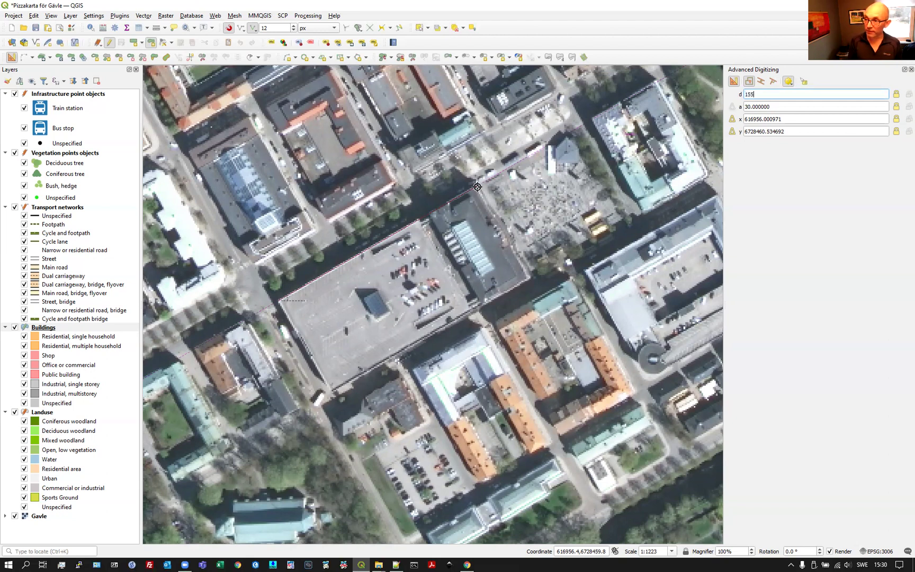
{"action": "key", "text": "Return"}
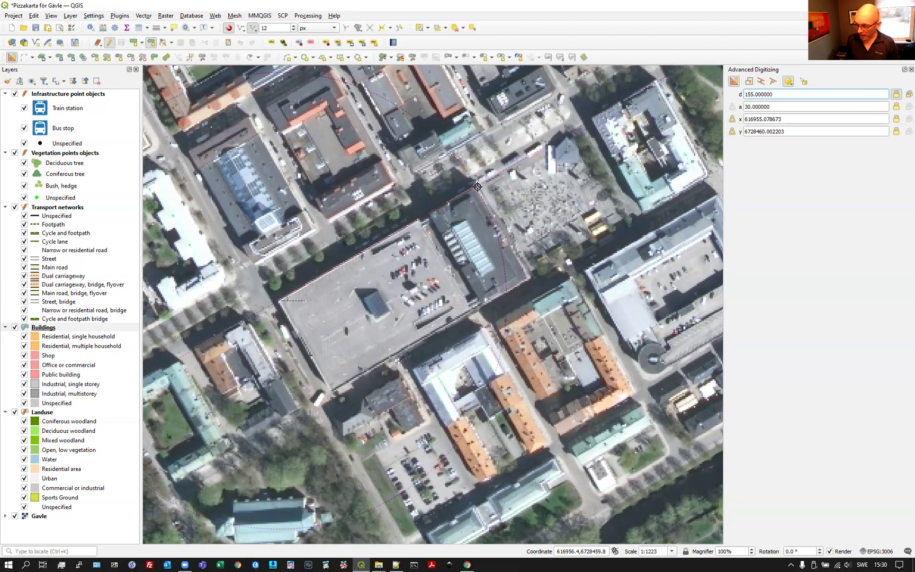
{"action": "left_click", "coordinate": [477, 186]}
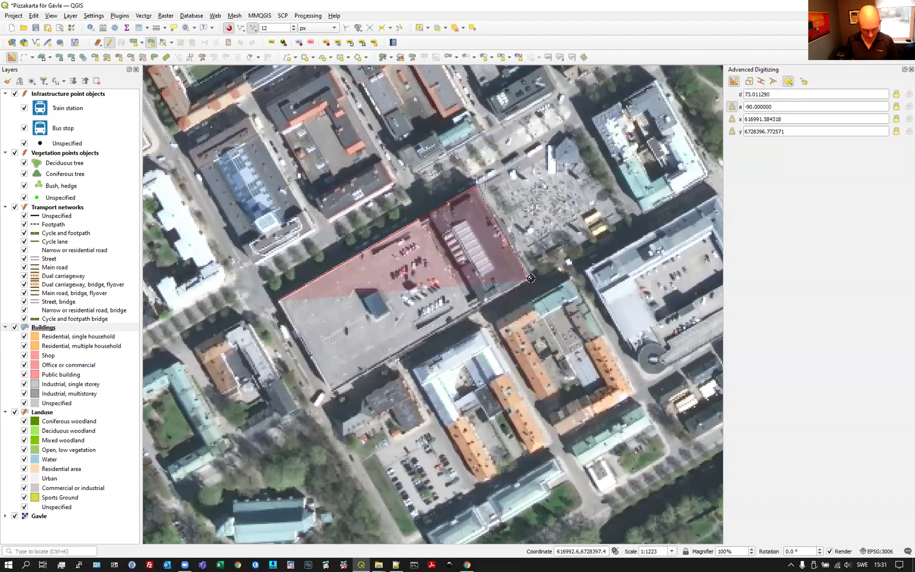
- Add the next corner with the edge length locked at exactly 73
{"action": "key", "text": "c"}
{"action": "key", "text": "d"}
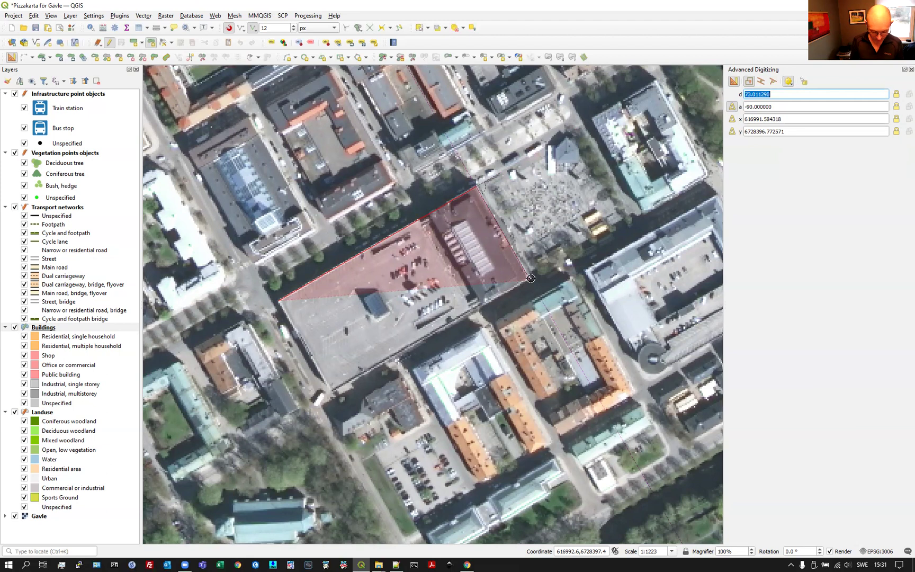
{"action": "type", "text": "73"}
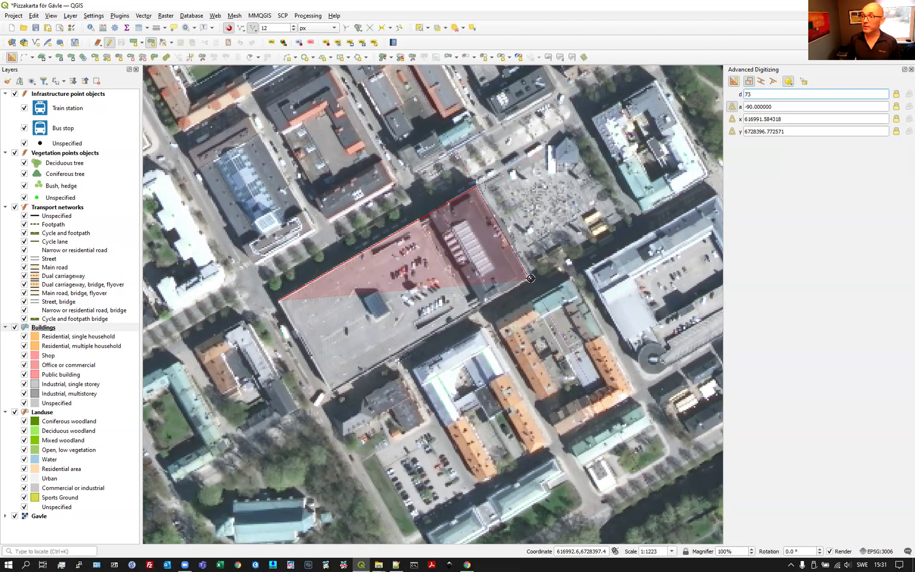
{"action": "key", "text": "Return"}
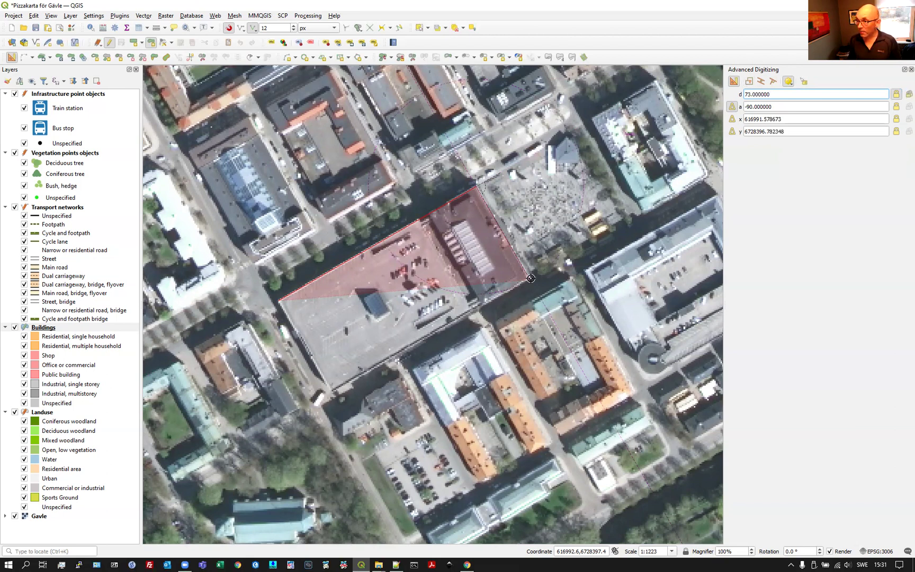
{"action": "left_click", "coordinate": [530, 278]}
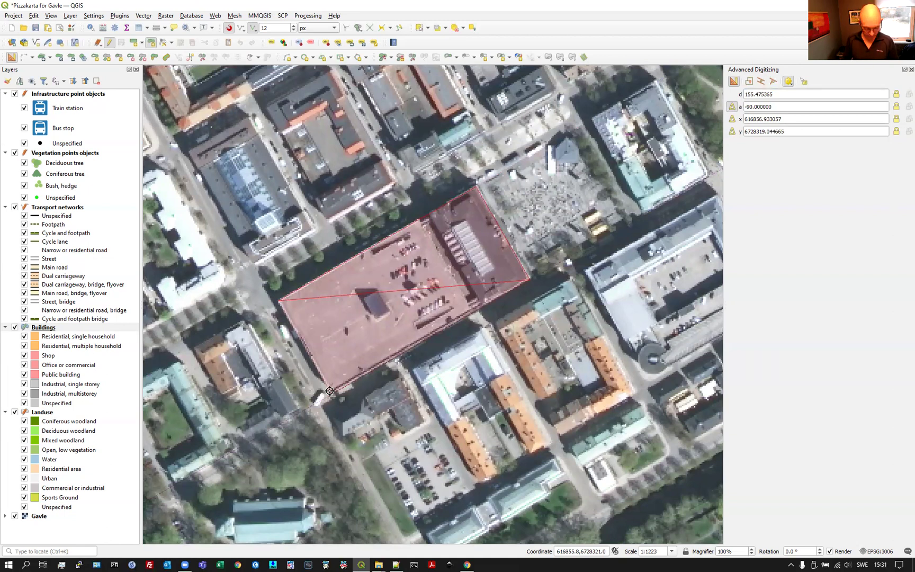
- Add the third corner with the distance locked at 155, at -90°
{"action": "key", "text": "c"}
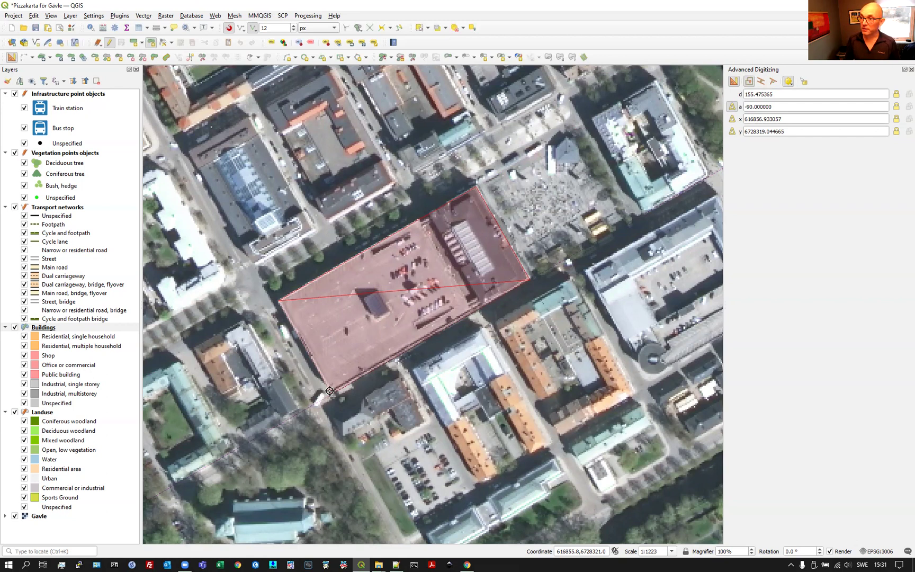
{"action": "type", "text": "d"}
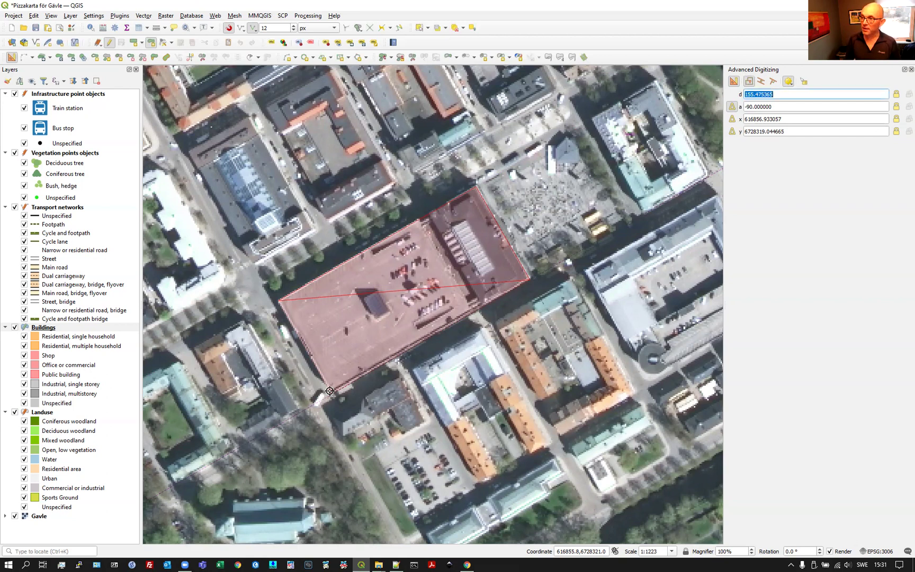
{"action": "type", "text": "155"}
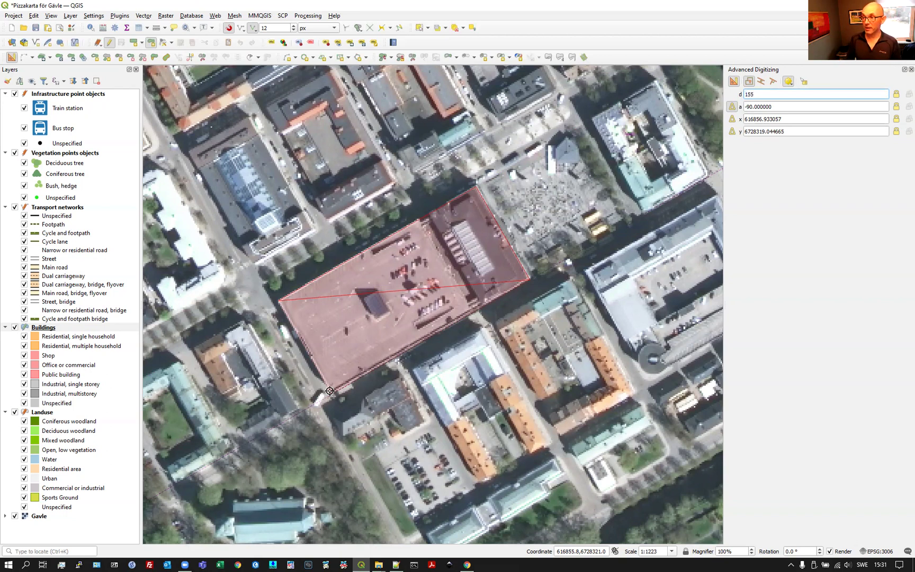
{"action": "key", "text": "Return"}
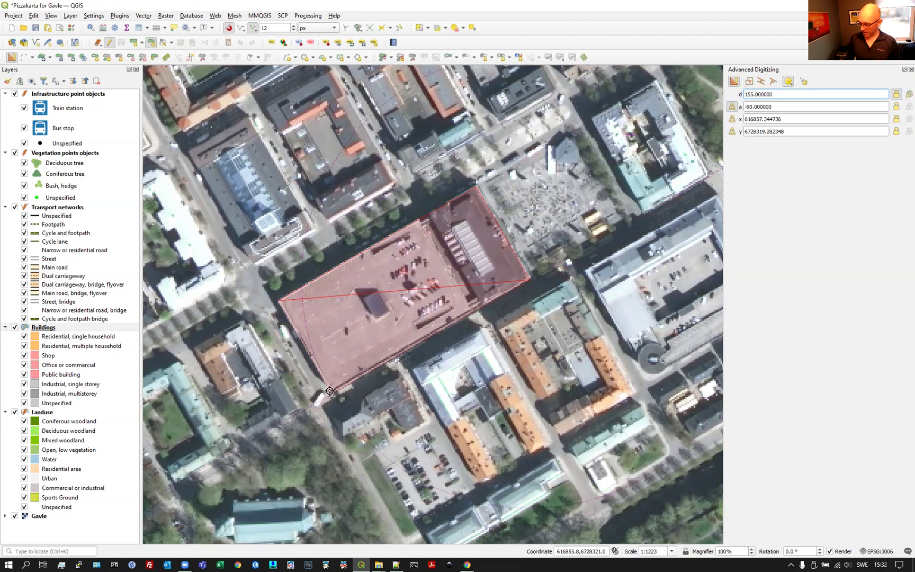
{"action": "left_click", "coordinate": [330, 391]}
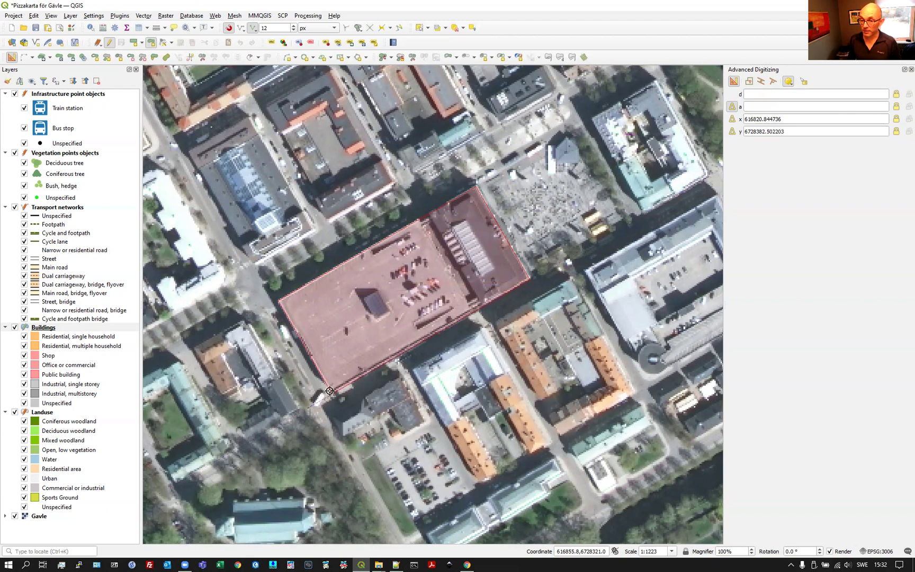
- Finish the polygon and save it with Typ '9an' and Typkod Shop
{"action": "right_click", "coordinate": [329, 391]}
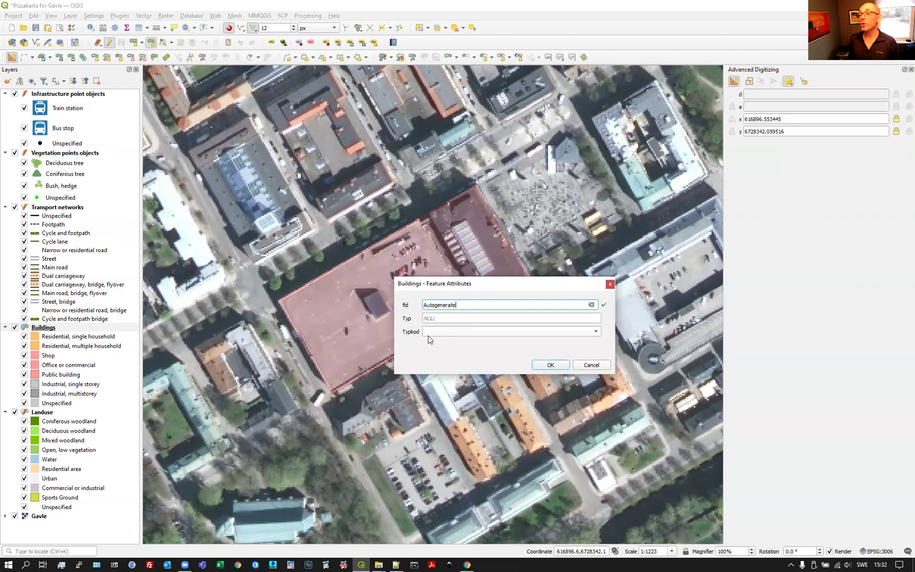
{"action": "left_click", "coordinate": [428, 319]}
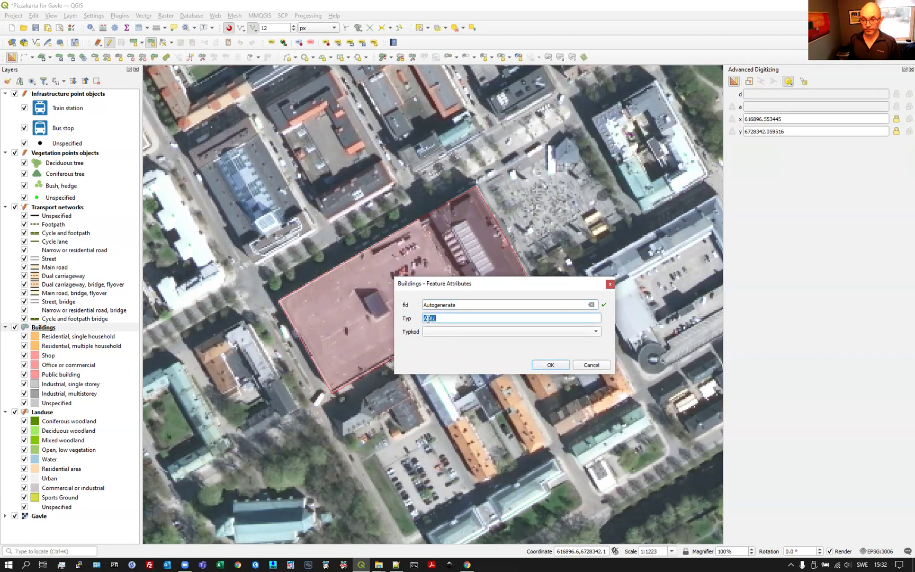
{"action": "type", "text": "9:an"}
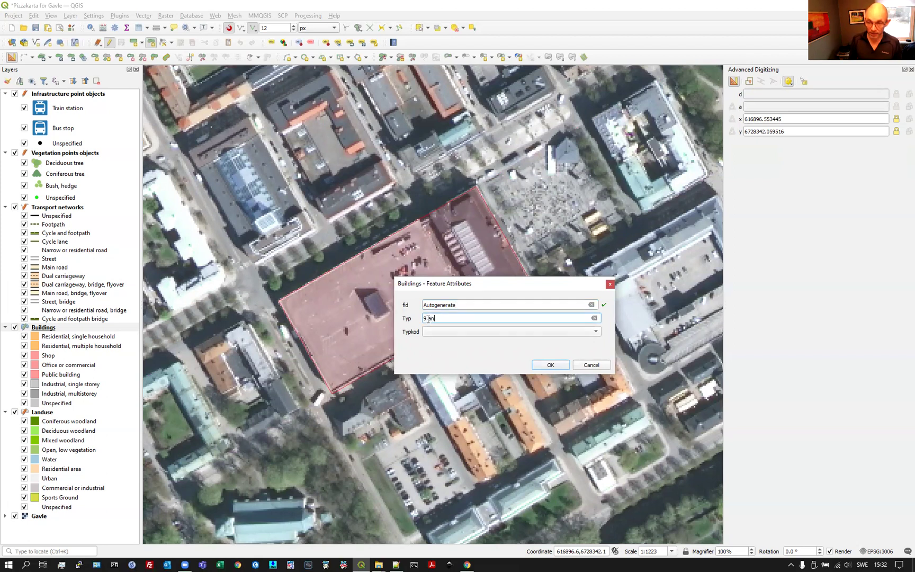
{"action": "left_click", "coordinate": [471, 332]}
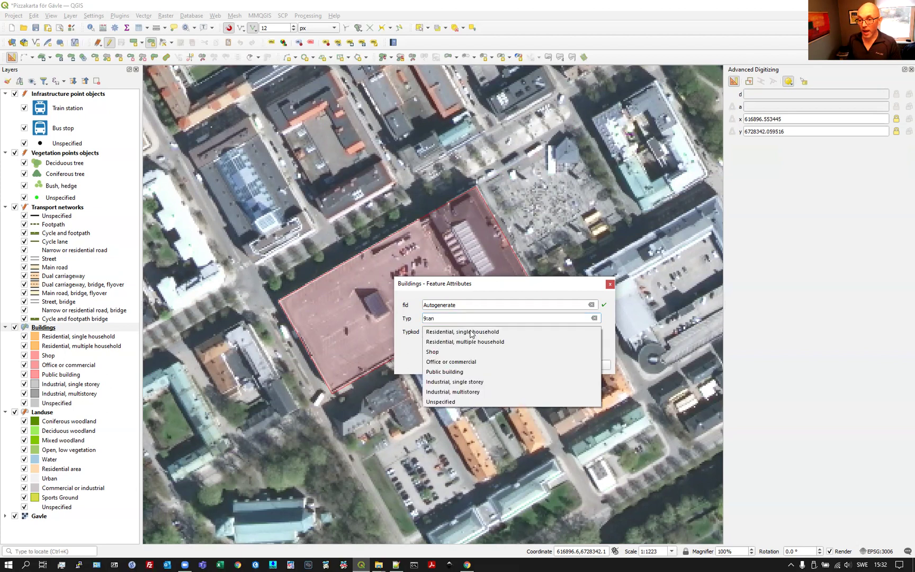
{"action": "left_click", "coordinate": [441, 352]}
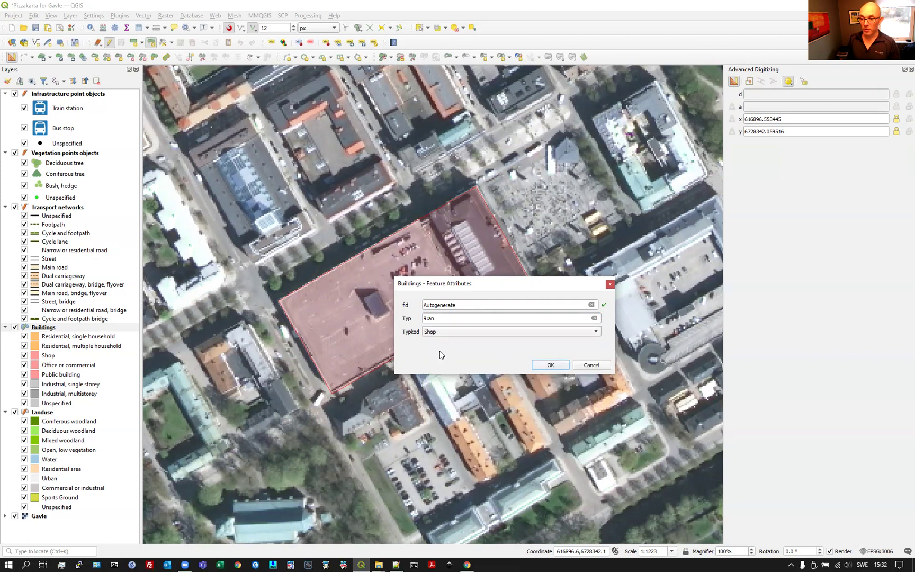
{"action": "left_click", "coordinate": [551, 365]}
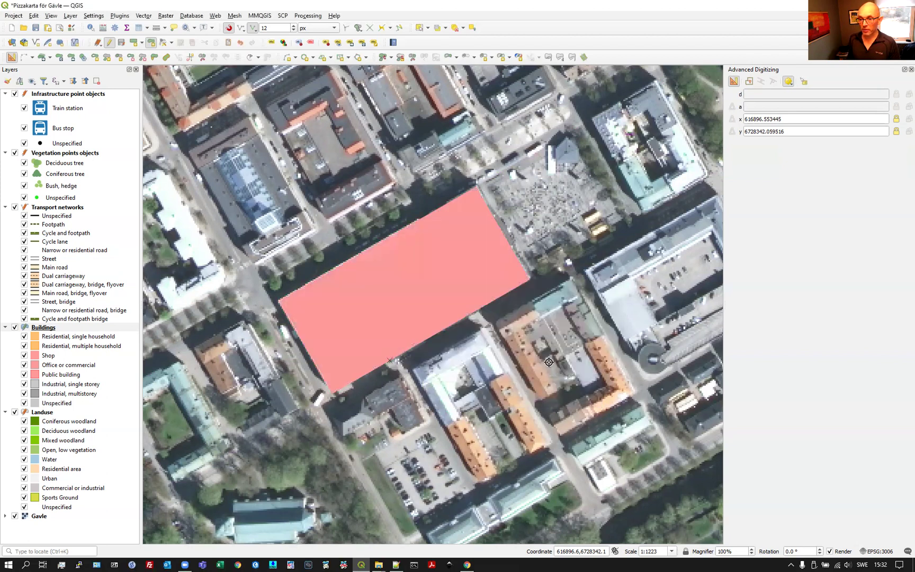